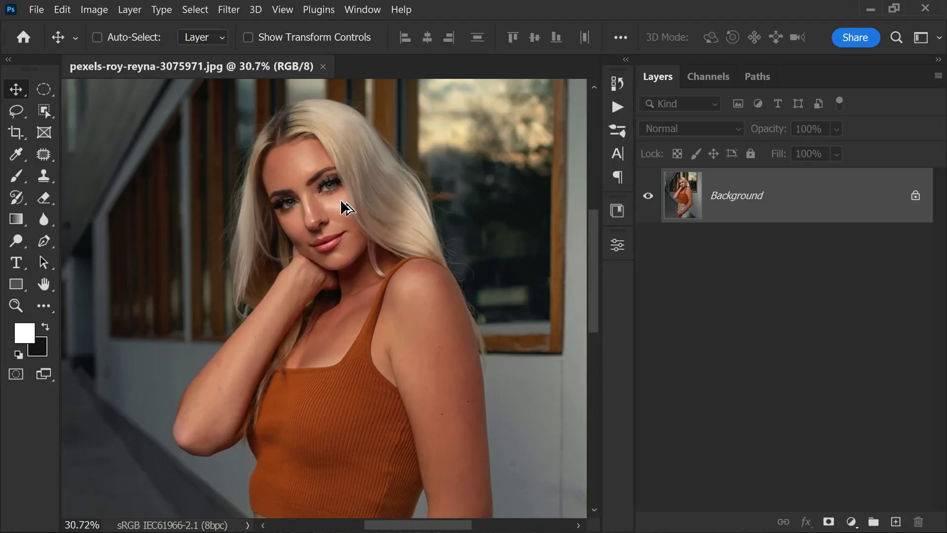
scroll(341, 199, "up", 1, "alt")
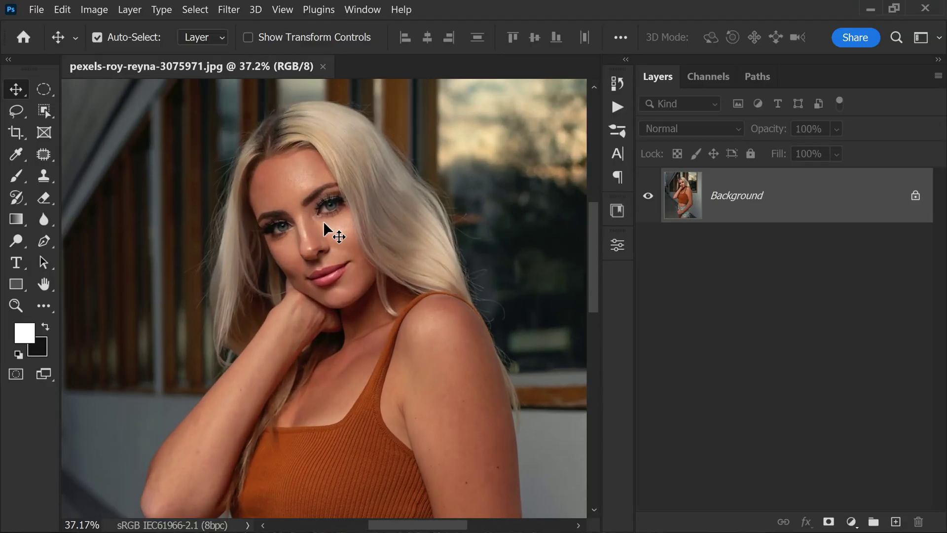
Step: Zoom in on the portrait and start a new layer with custom settings
key("ctrl+shift+n")
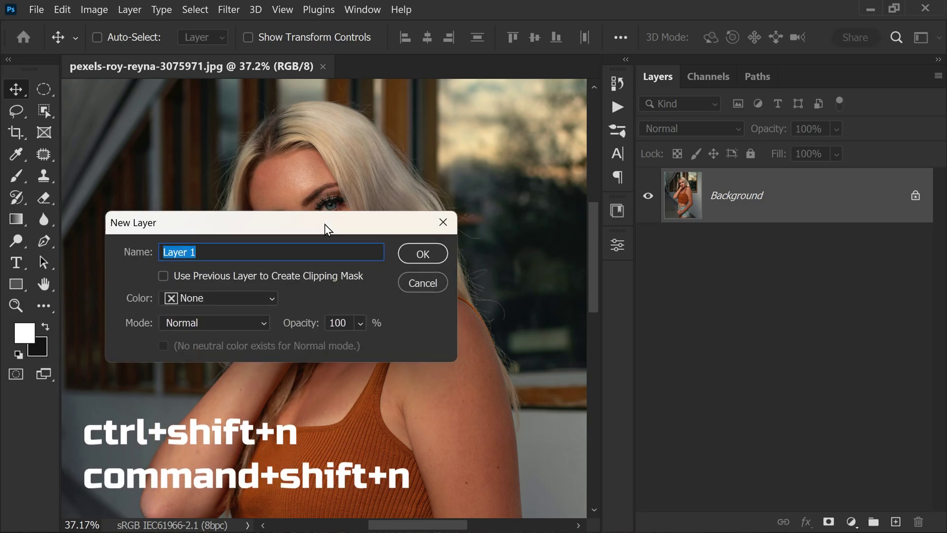
Step: Create layer 'IRIS POP' in Overlay mode, filled with Overlay-neutral 50% gray
left_click_drag(325, 228, 442, 259)
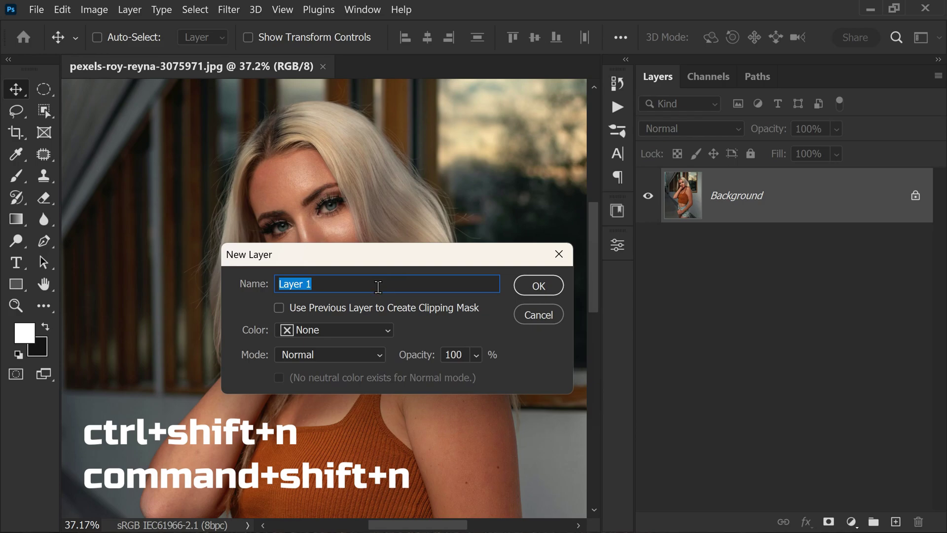
double_click(334, 283)
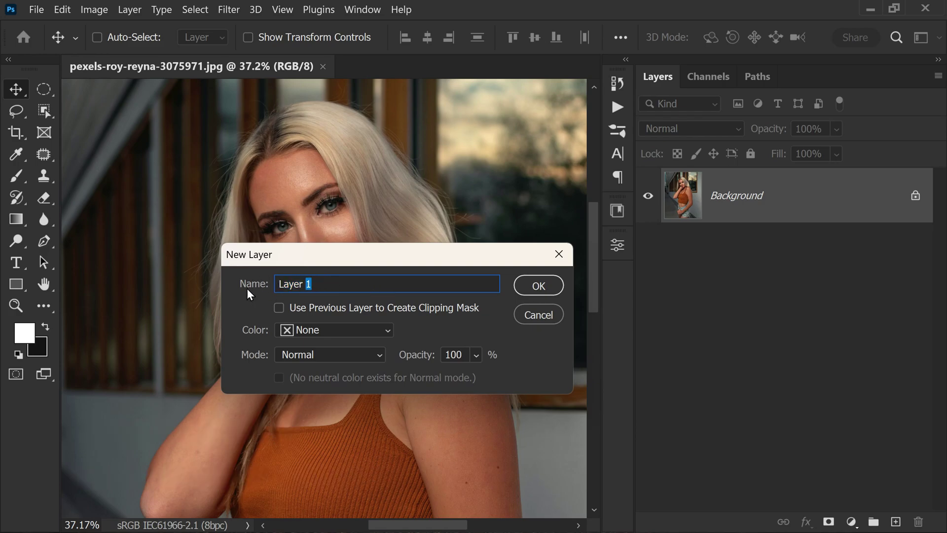
triple_click(326, 284)
type("IRIS POP")
left_click(371, 360)
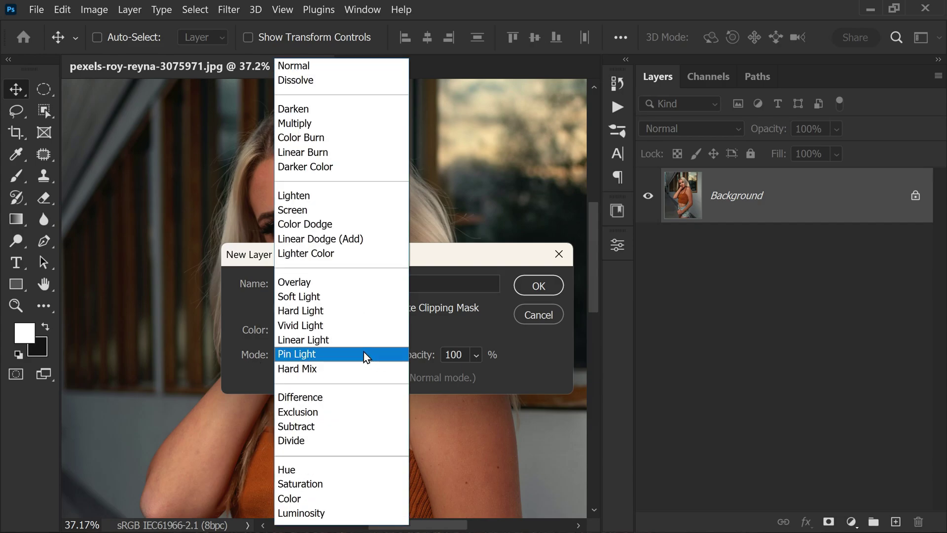
left_click(325, 282)
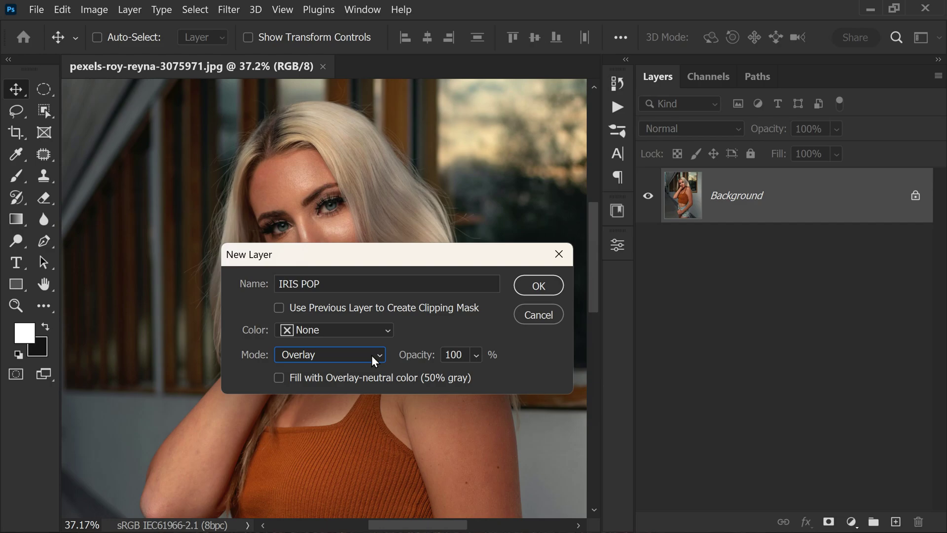
left_click(278, 379)
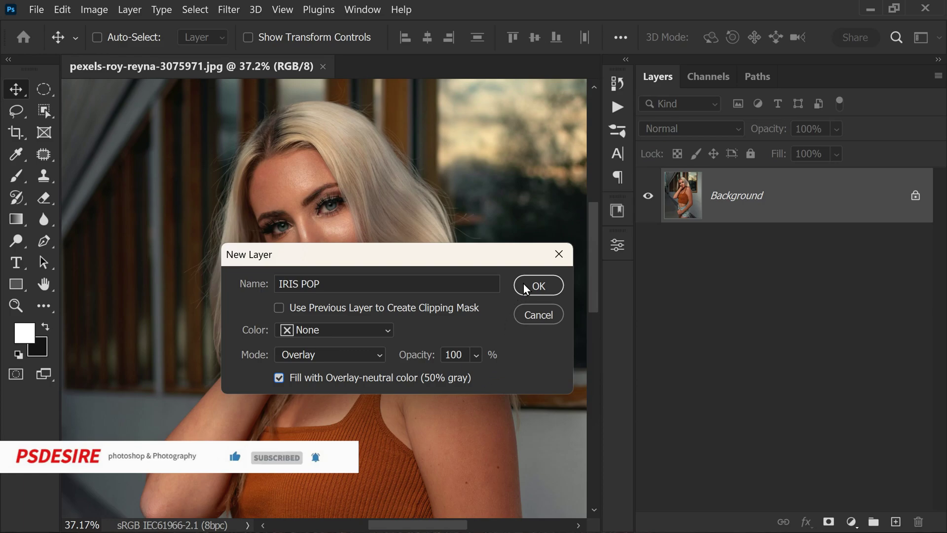
left_click(549, 286)
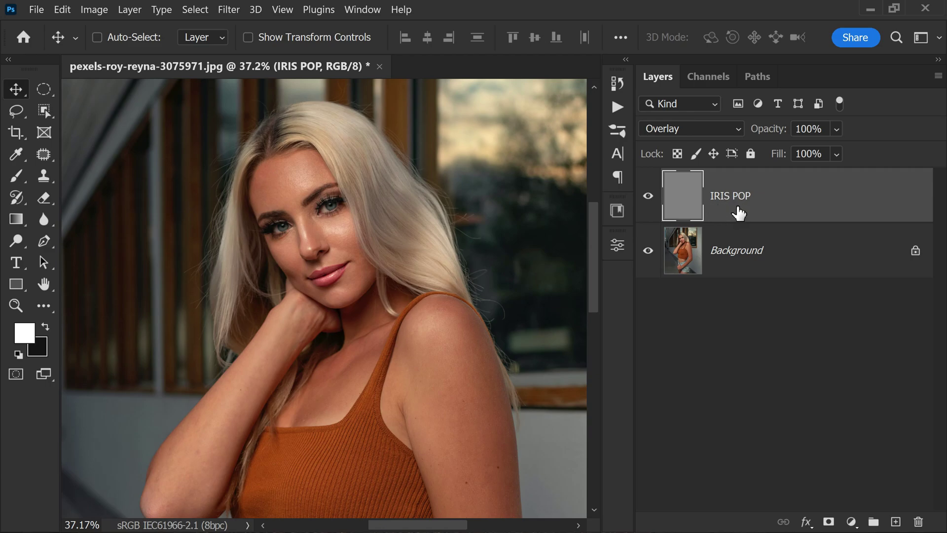
Step: Switch IRIS POP's blend mode to Color Dodge and zoom in on the eyes
left_click(732, 128)
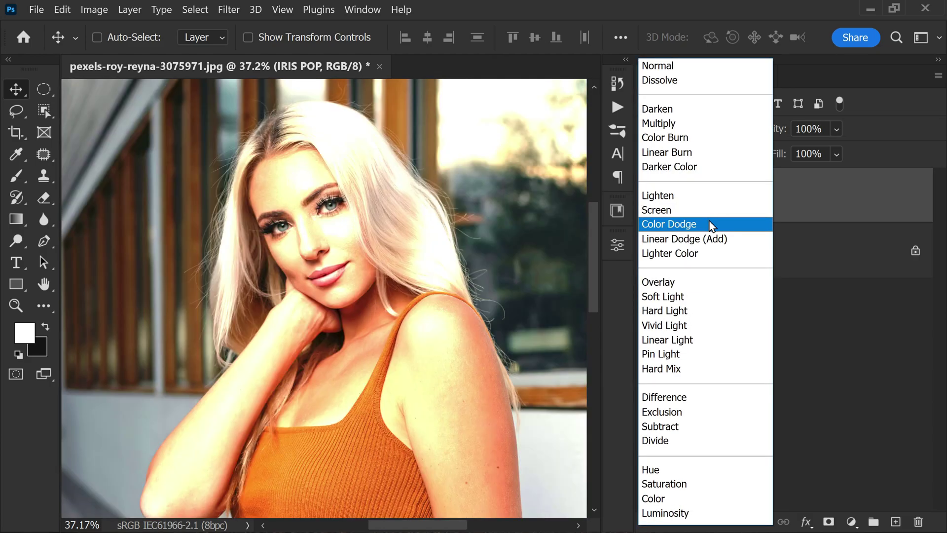
left_click(708, 223)
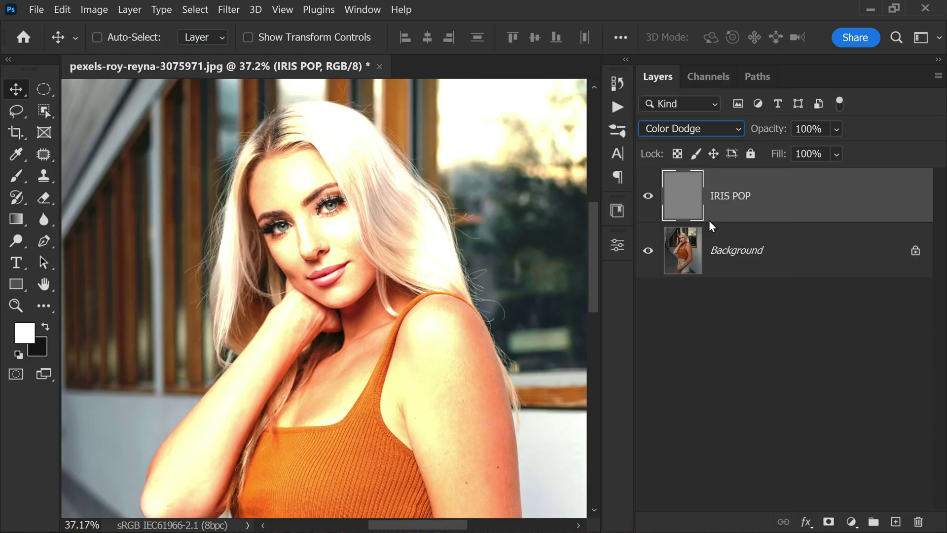
scroll(316, 220, "up", 2)
scroll(323, 214, "up", 3)
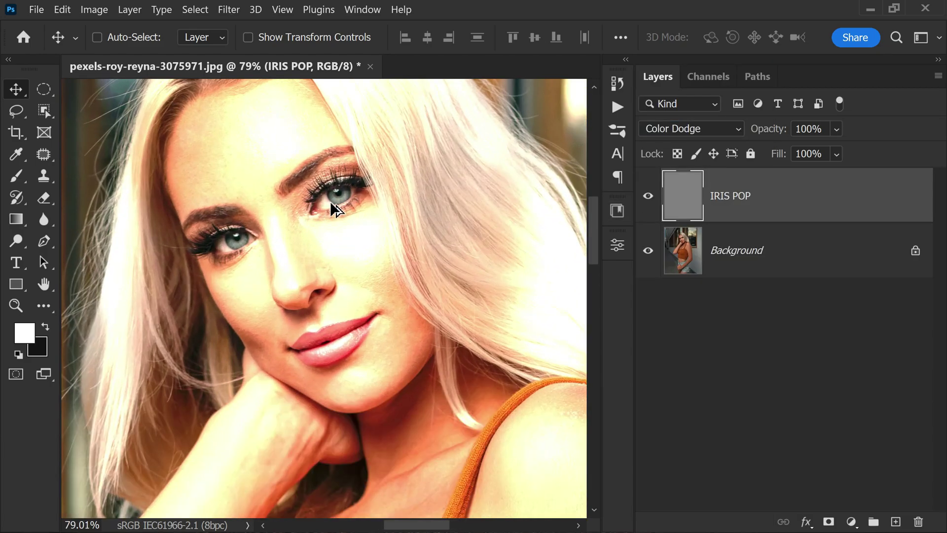
scroll(326, 206, "up", 4)
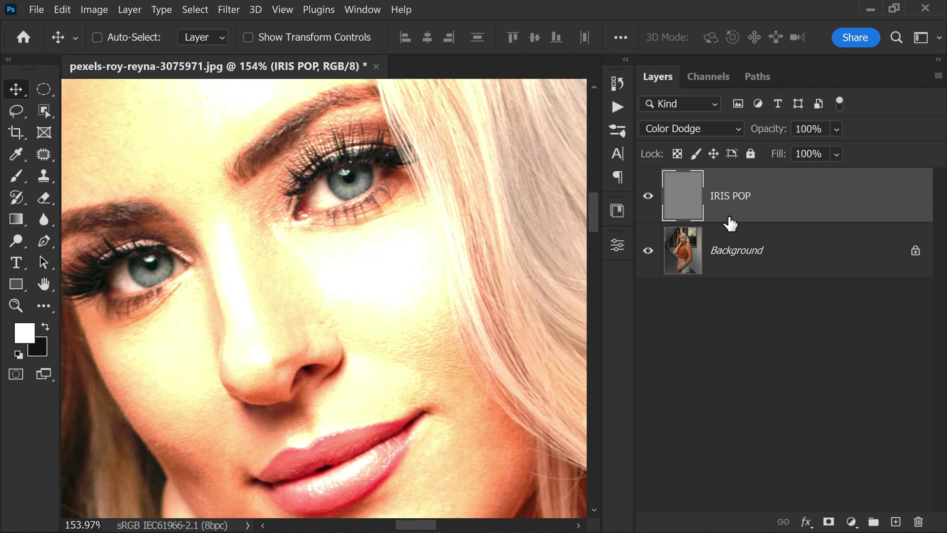
right_click(774, 208)
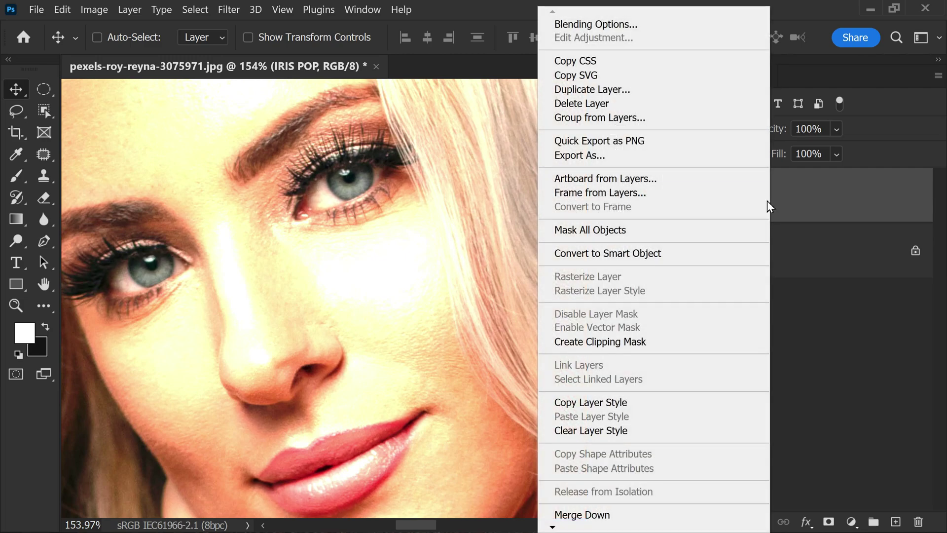
Step: Split the Underlying Layer black Blend If slider of IRIS POP to 15/110 and confirm
left_click(662, 25)
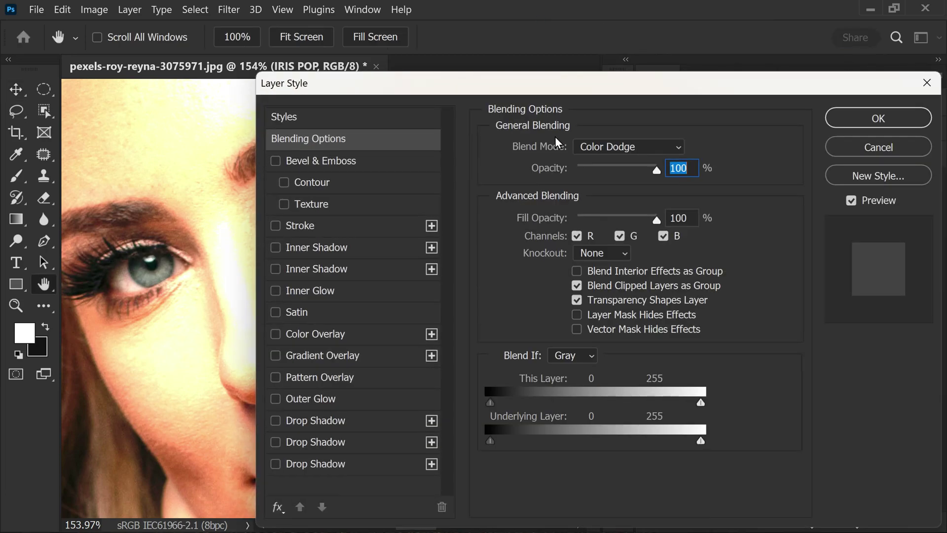
mouse_move(586, 89)
left_mouse_down()
mouse_move(695, 12)
mouse_move(728, 4)
left_mouse_up()
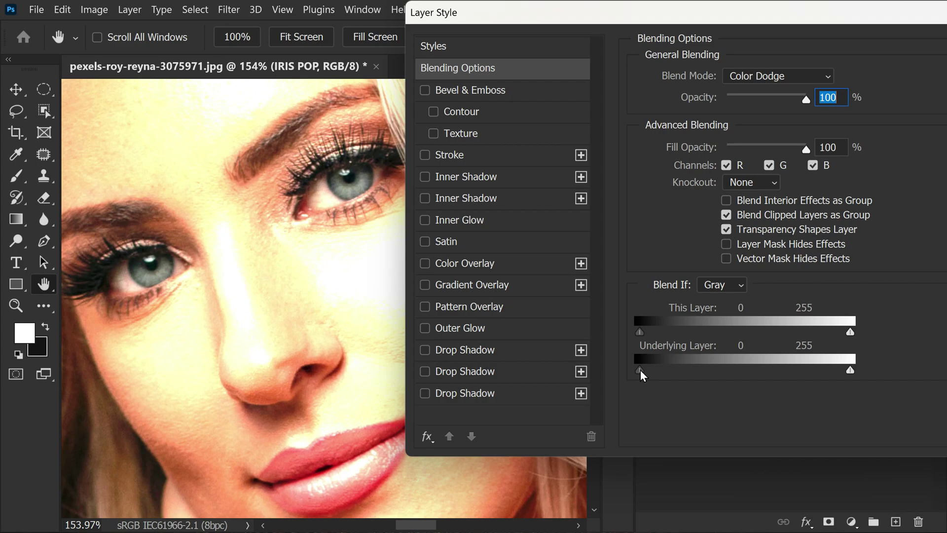
mouse_move(640, 369)
left_mouse_down()
mouse_move(680, 368)
mouse_move(640, 371)
left_mouse_up()
mouse_move(639, 371)
left_mouse_down()
mouse_move(709, 381)
mouse_move(694, 382)
mouse_move(853, 371)
mouse_move(786, 371)
left_mouse_up()
mouse_move(706, 381)
left_mouse_down()
mouse_move(685, 382)
mouse_move(703, 385)
mouse_move(693, 391)
left_mouse_up()
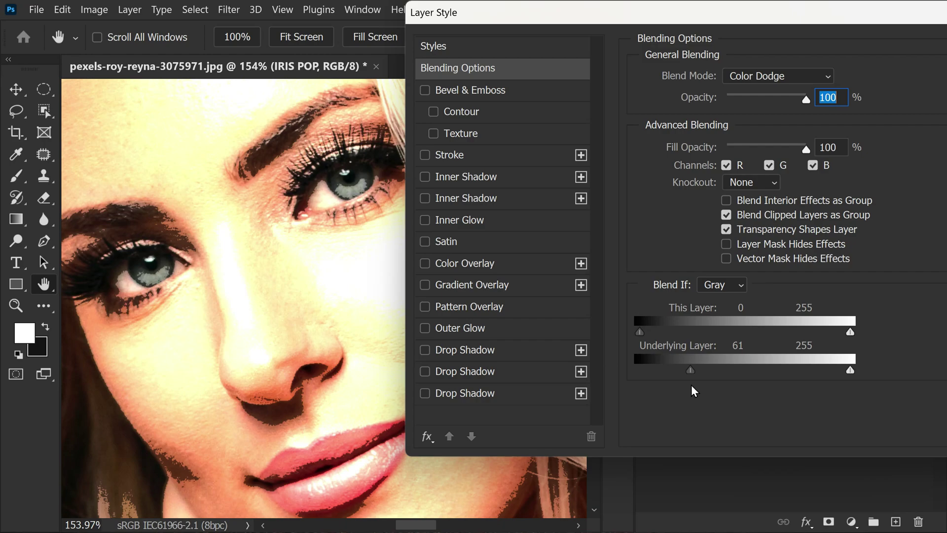
mouse_move(692, 386)
left_mouse_down()
mouse_move(682, 385)
mouse_move(698, 389)
mouse_move(701, 371)
mouse_move(731, 374)
mouse_move(652, 374)
left_mouse_up()
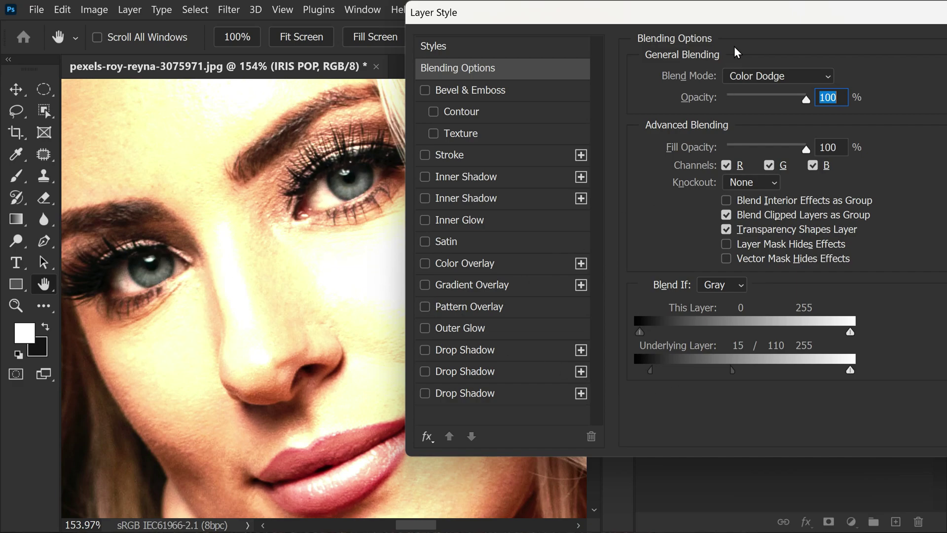
mouse_move(741, 19)
left_mouse_down()
mouse_move(566, 89)
mouse_move(489, 77)
left_mouse_up()
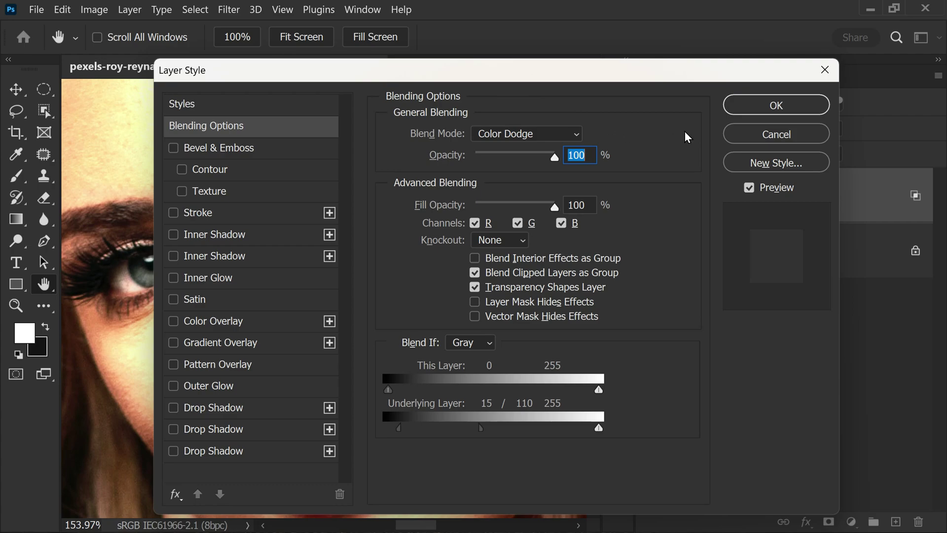
left_click(744, 107)
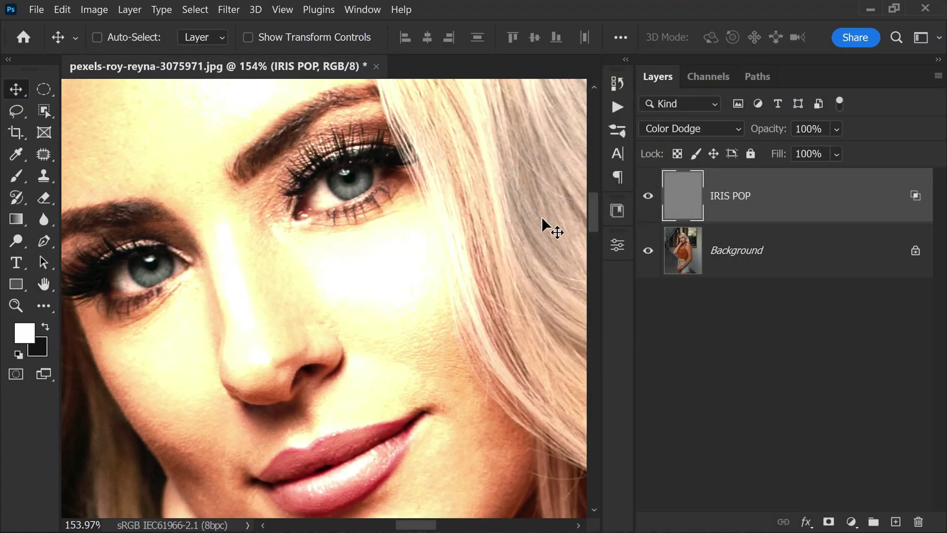
Step: Recentre on the upper eye and add a black hide-all mask to IRIS POP
left_click_drag(554, 216, 366, 207)
scroll(442, 200, "up", 1)
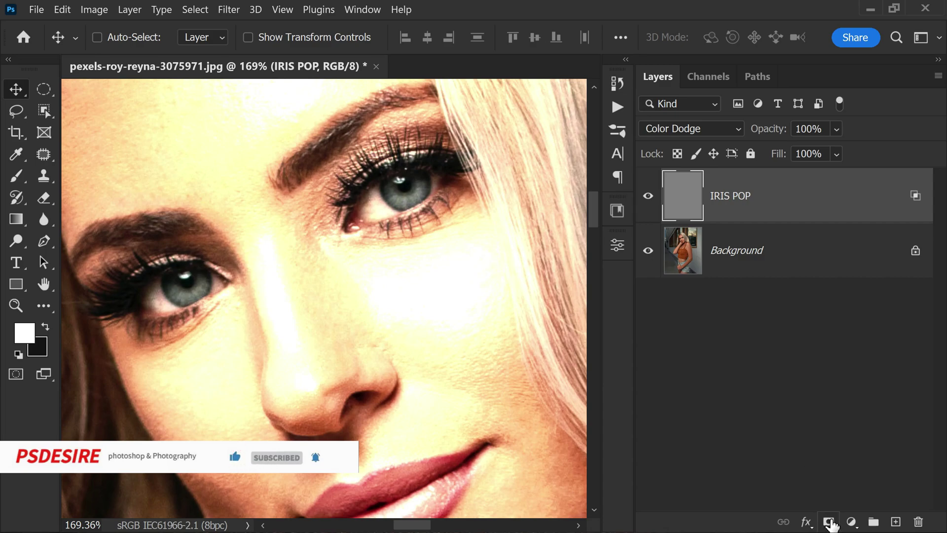
double_click(725, 199)
key("Return")
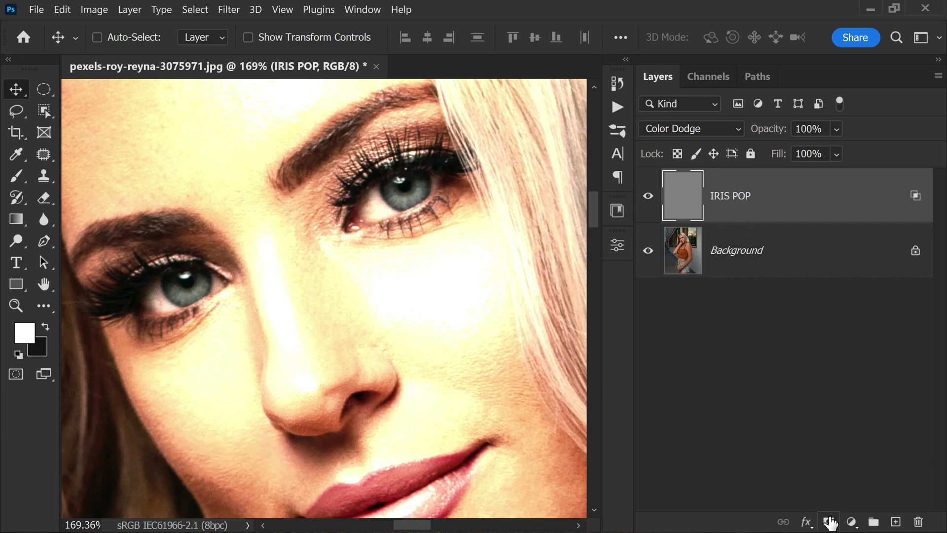
left_click(829, 521, "alt")
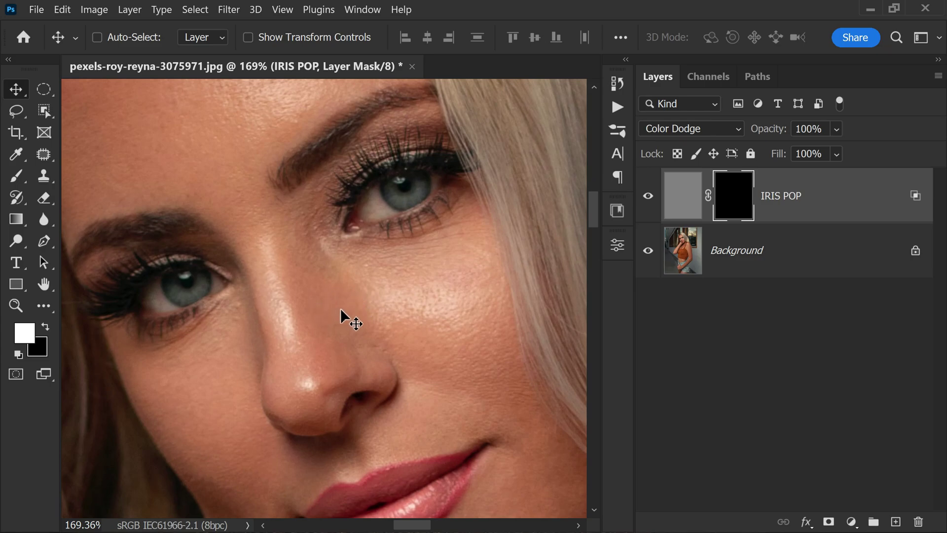
Step: With a smaller Brush, paint white on the mask over the lower left iris
left_click(18, 177)
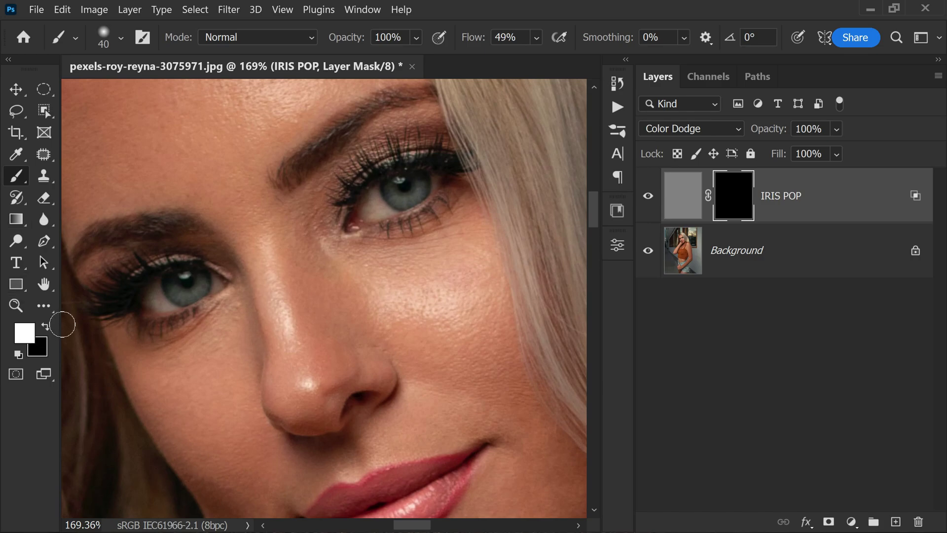
scroll(180, 279, "up", 5)
scroll(186, 272, "up", 3)
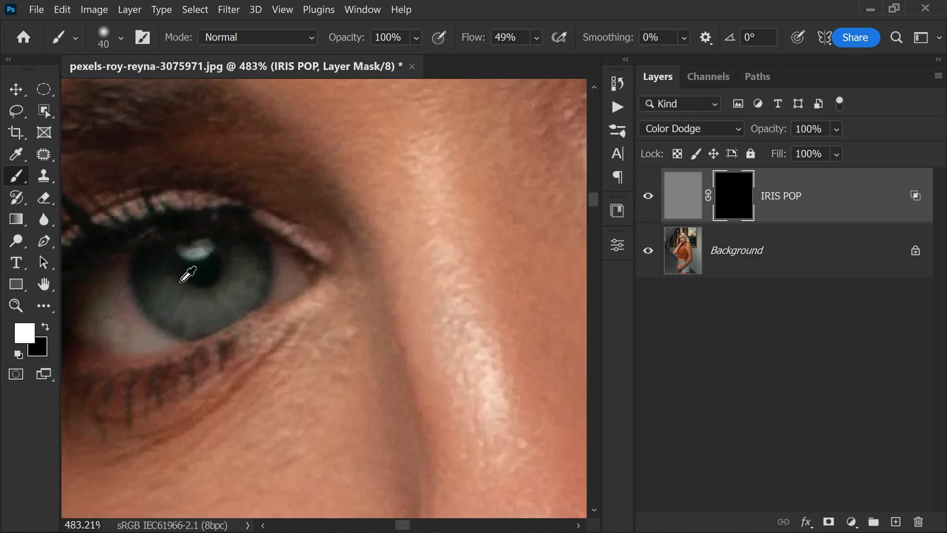
key("bracketleft")
key("bracketleft")
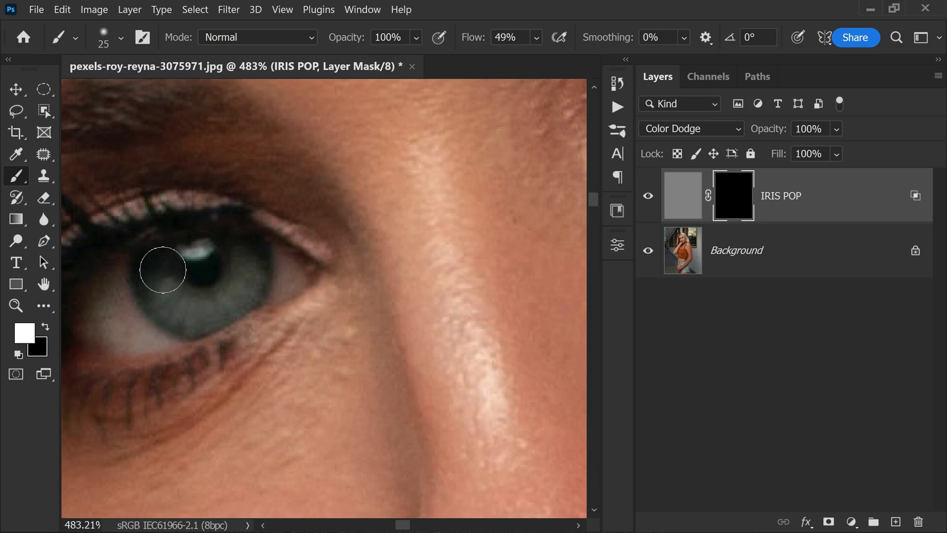
mouse_move(158, 274)
left_mouse_down()
mouse_move(190, 310)
mouse_move(234, 266)
mouse_move(243, 271)
mouse_move(225, 299)
mouse_move(190, 296)
mouse_move(165, 275)
mouse_move(186, 312)
mouse_move(245, 257)
mouse_move(196, 312)
mouse_move(154, 278)
mouse_move(237, 281)
mouse_move(230, 296)
mouse_move(159, 262)
mouse_move(221, 282)
mouse_move(243, 268)
mouse_move(160, 282)
left_mouse_up()
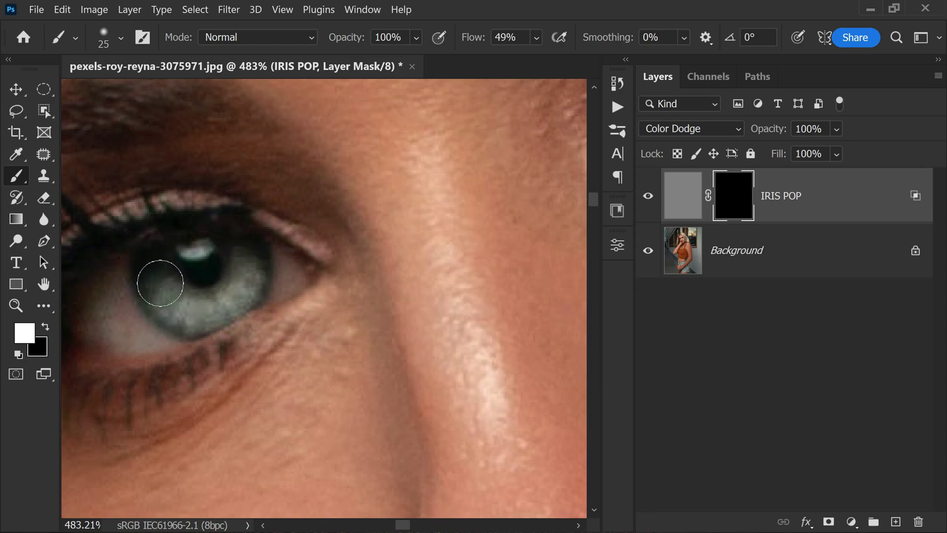
Step: Paint white over the rest of the left iris on the IRIS POP mask
scroll(275, 222, "down", 5)
scroll(296, 220, "down", 5)
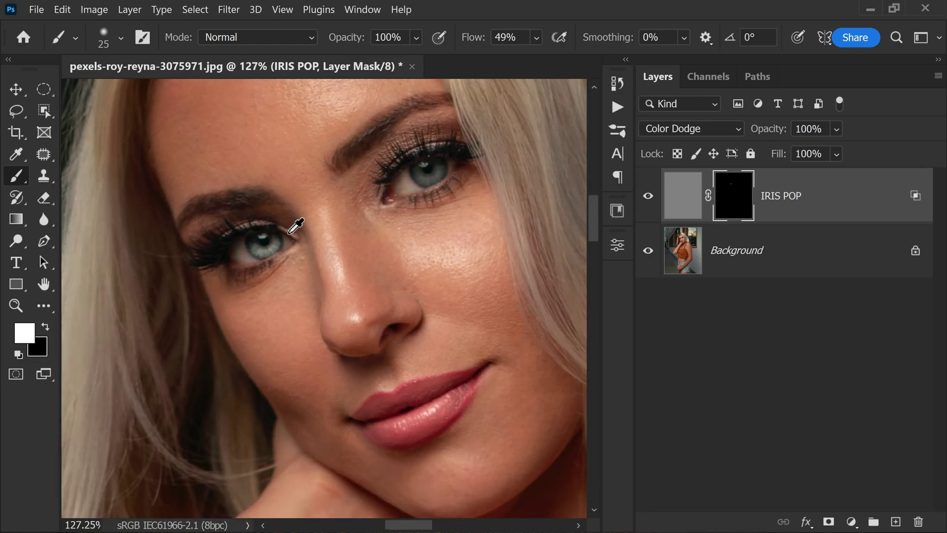
scroll(296, 224, "down", 3)
scroll(287, 241, "up", 2)
scroll(281, 239, "up", 4)
scroll(274, 237, "up", 3)
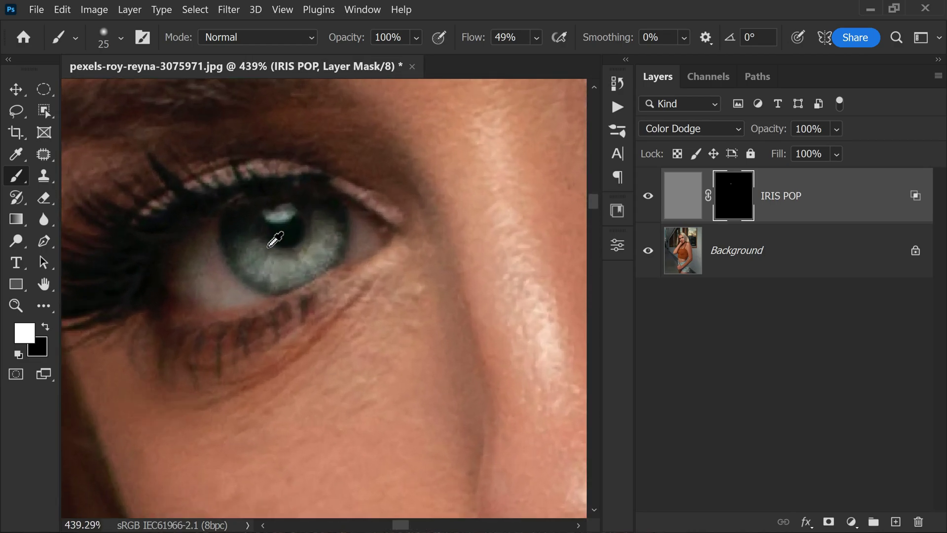
scroll(257, 232, "up", 1)
mouse_move(245, 228)
left_mouse_down()
mouse_move(237, 233)
mouse_move(328, 231)
mouse_move(239, 232)
mouse_move(264, 260)
left_mouse_up()
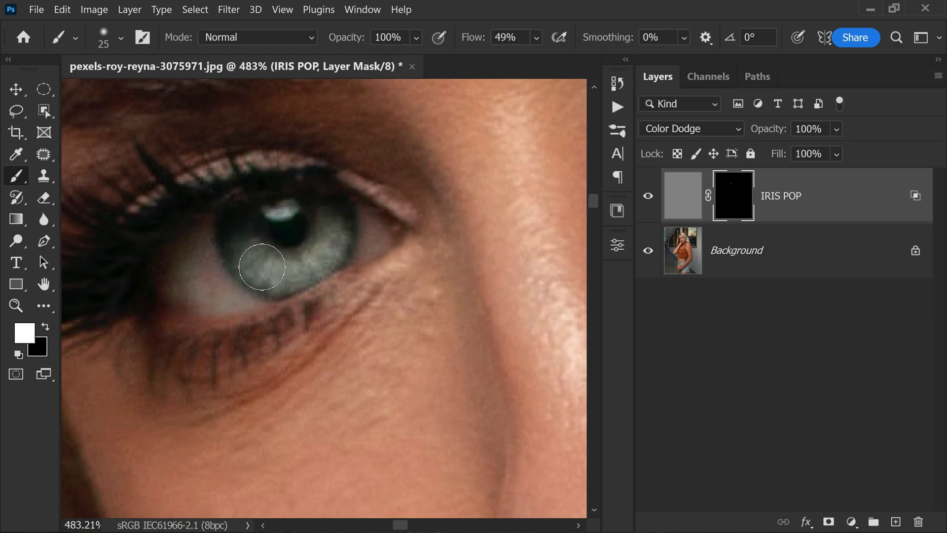
scroll(226, 249, "down", 3)
Step: Zoom to the right eye and paint its iris white on the IRIS POP mask
scroll(226, 247, "down", 3)
scroll(226, 247, "down", 1)
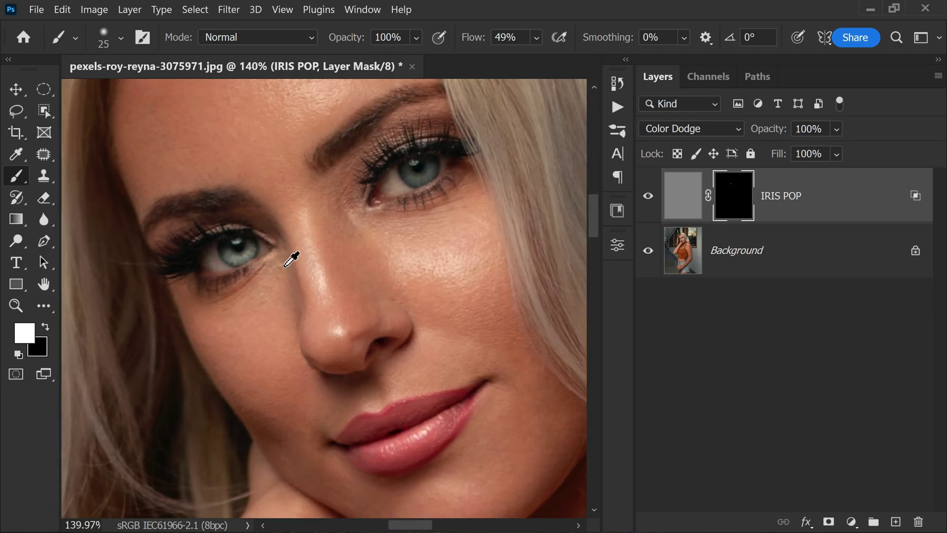
scroll(285, 266, "up", 2)
scroll(433, 217, "down", 1)
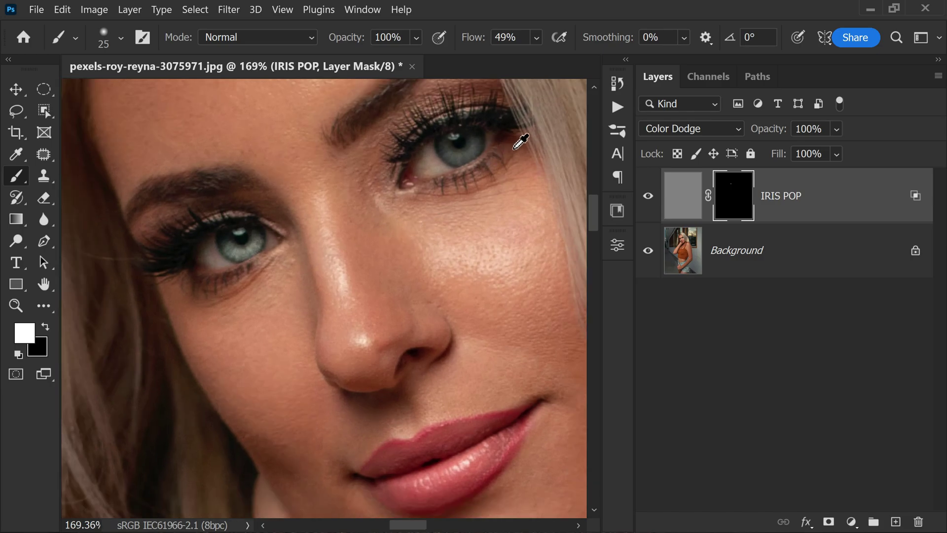
scroll(521, 135, "up", 4)
scroll(457, 126, "up", 4)
scroll(385, 246, "up", 1)
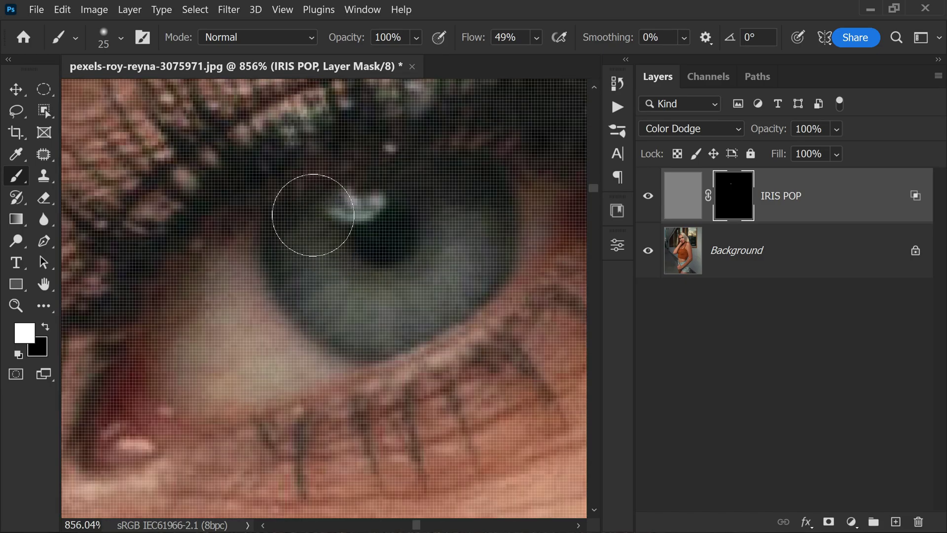
scroll(324, 247, "down", 3)
scroll(322, 252, "down", 1)
mouse_move(320, 263)
left_mouse_down()
mouse_move(359, 275)
mouse_move(402, 221)
mouse_move(350, 287)
mouse_move(391, 242)
mouse_move(402, 250)
mouse_move(321, 249)
mouse_move(344, 278)
mouse_move(369, 279)
mouse_move(395, 224)
mouse_move(321, 254)
mouse_move(380, 260)
mouse_move(373, 224)
left_mouse_up()
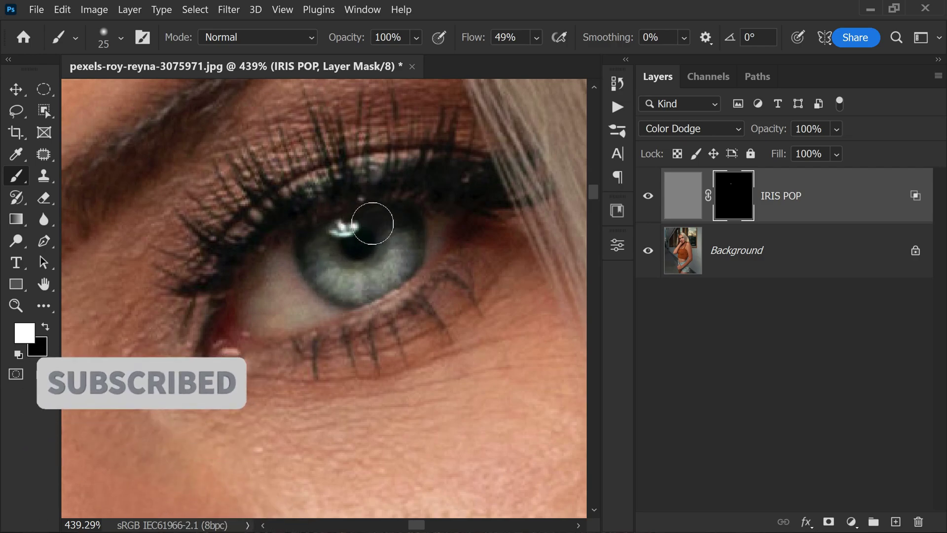
Step: Touch up the brightening on the left iris with another white stroke
scroll(372, 224, "down", 5)
scroll(444, 212, "up", 1)
scroll(286, 265, "up", 5)
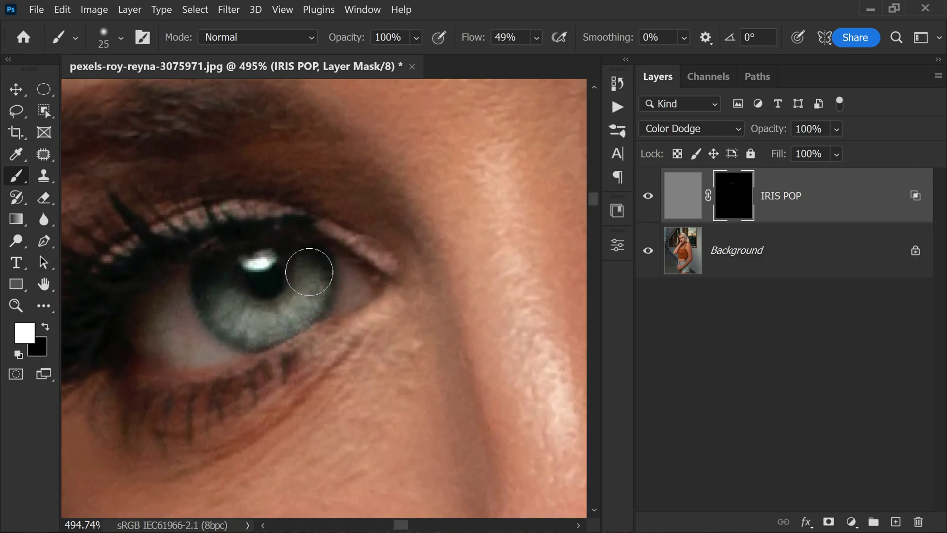
mouse_move(309, 272)
left_mouse_down()
mouse_move(218, 285)
mouse_move(268, 296)
mouse_move(243, 317)
mouse_move(319, 281)
mouse_move(307, 265)
left_mouse_up()
Step: Zoom out and hide the IRIS POP layer to compare with the original
scroll(307, 264, "down", 5)
scroll(429, 206, "up", 1)
scroll(452, 203, "up", 2)
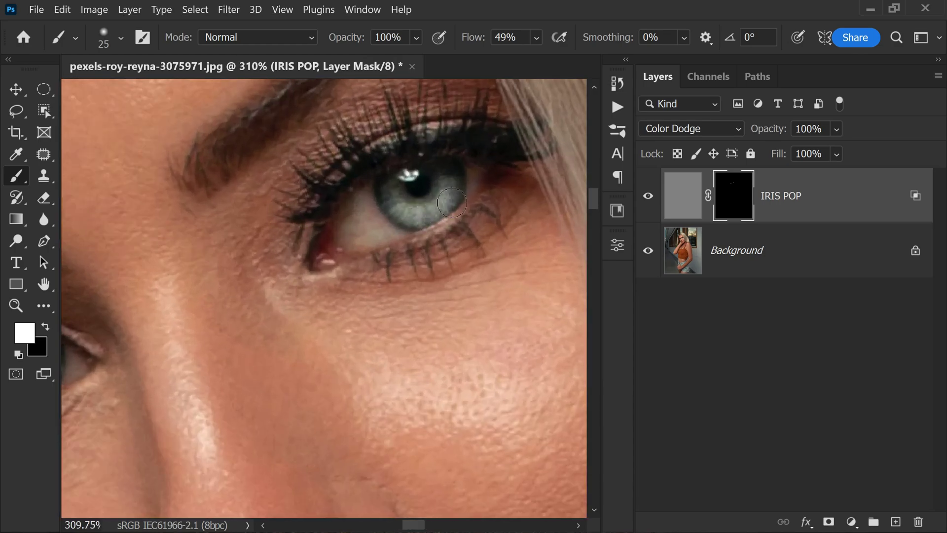
scroll(410, 207, "down", 3)
scroll(328, 265, "down", 5)
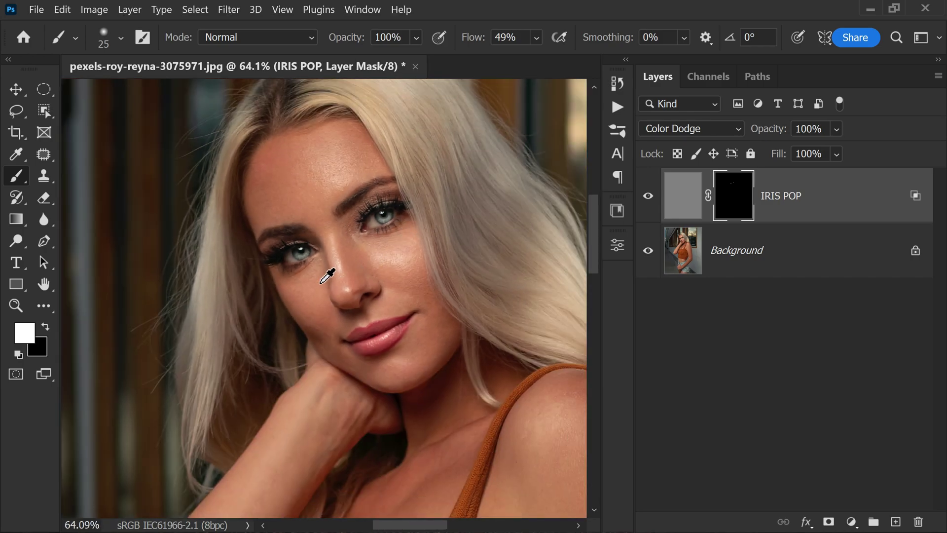
scroll(376, 258, "up", 3)
scroll(375, 285, "down", 2)
left_click(646, 196)
left_click(647, 196)
left_click(647, 196)
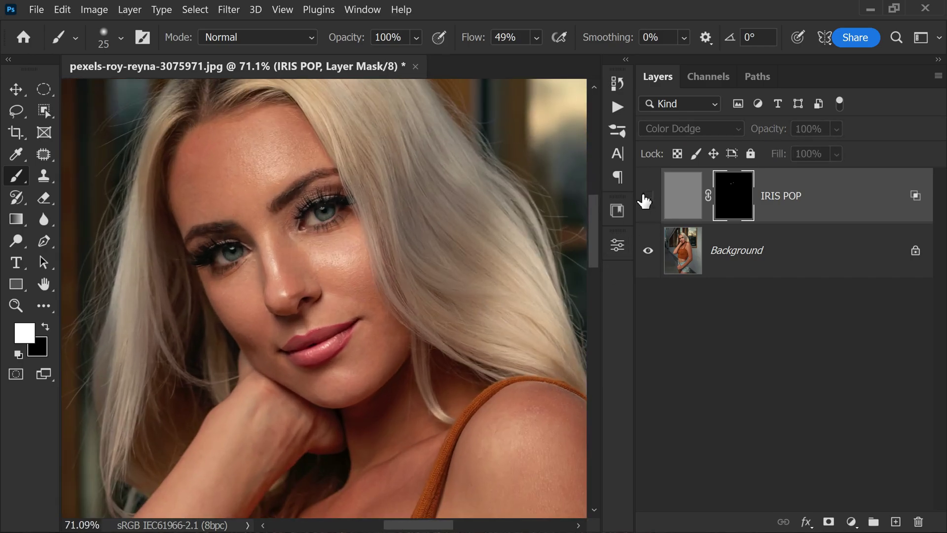